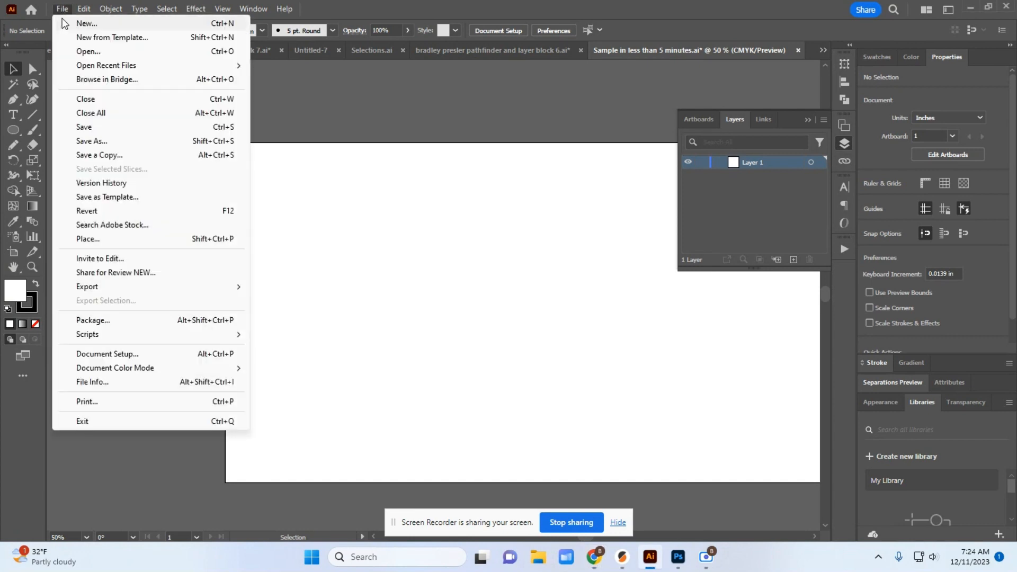
# - Create a new 23.75 x 11.75 in document and save it on the computer, named with the author's full name plus "Holiday workshop test"
pyautogui.click(80, 22)
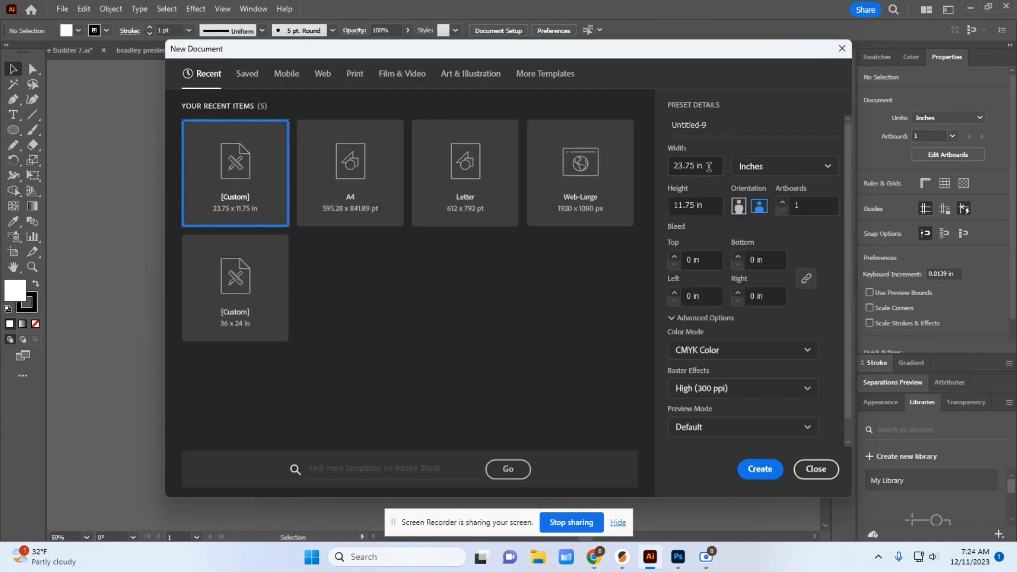
pyautogui.click(760, 471)
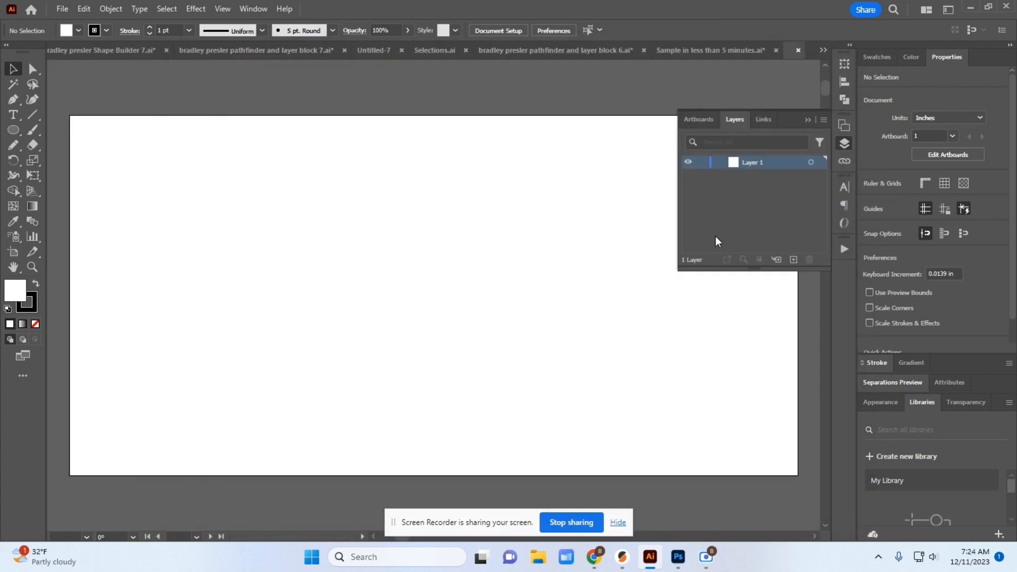
pyautogui.click(61, 9)
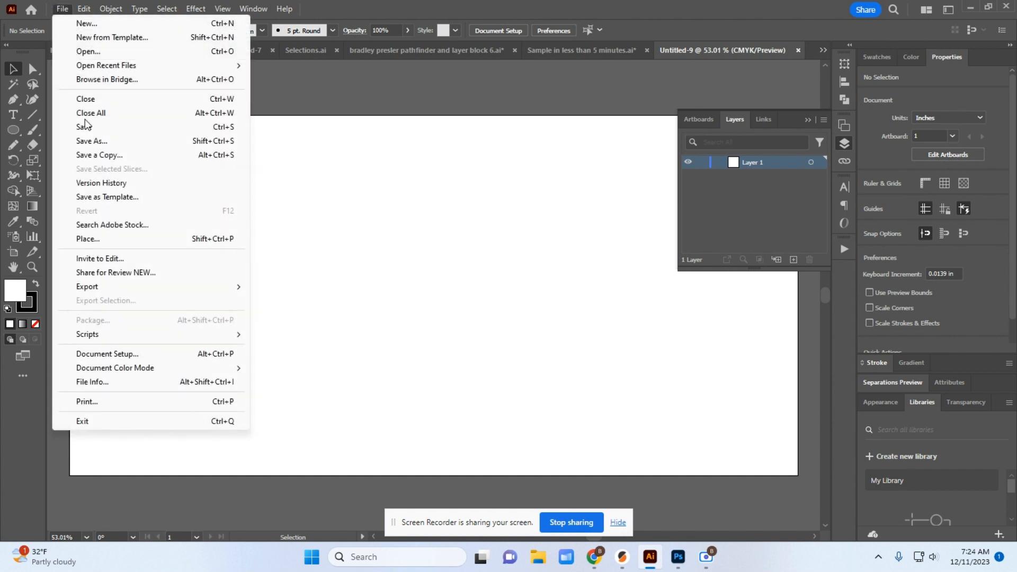
pyautogui.click(101, 143)
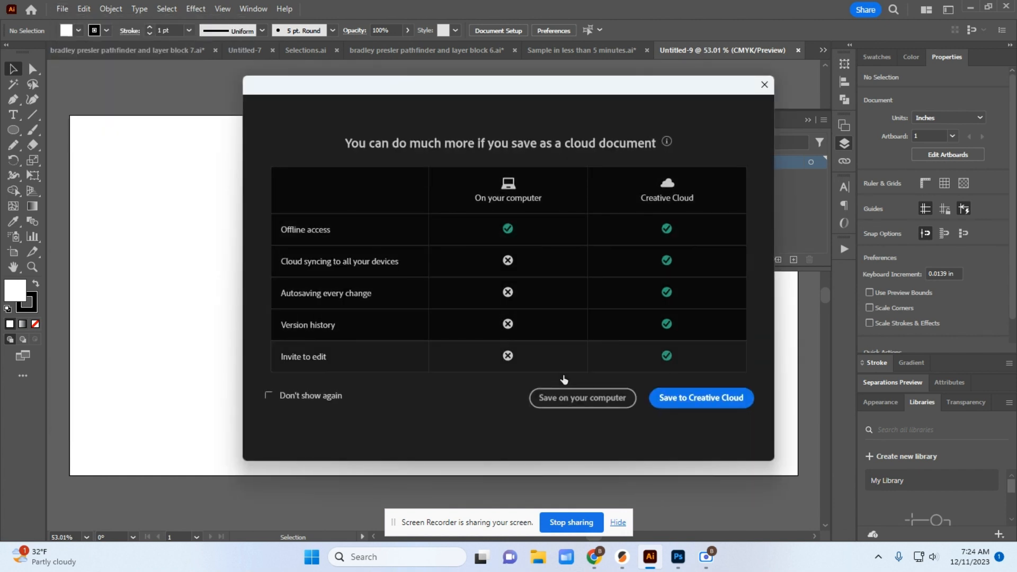
pyautogui.click(577, 398)
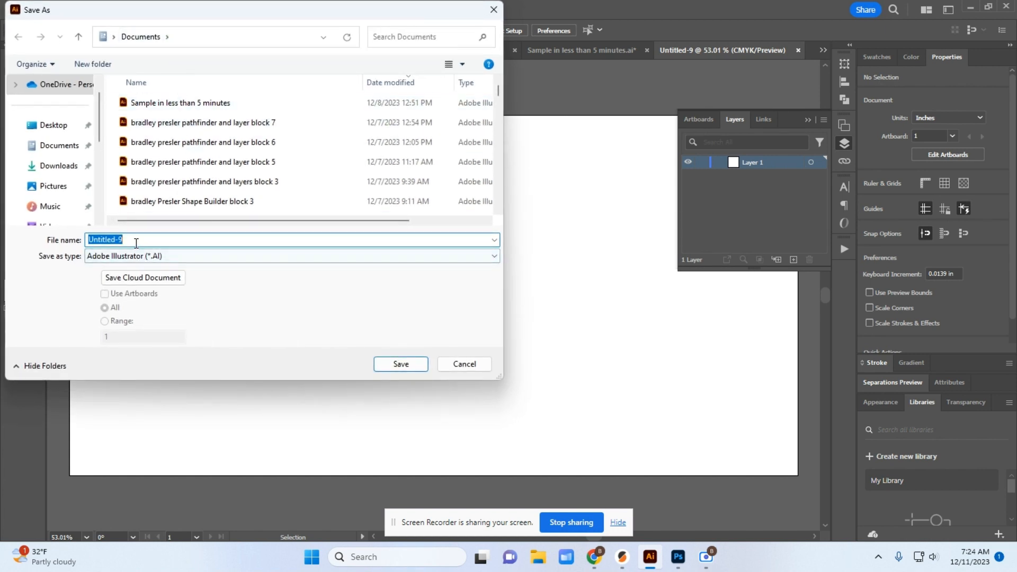
pyautogui.write('bradle')
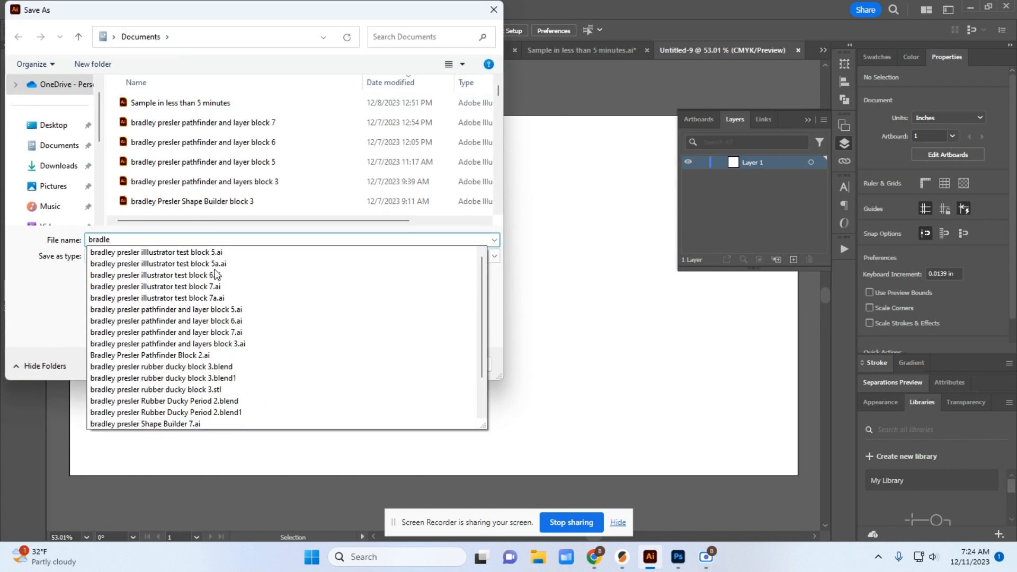
pyautogui.write('y presler Holiday workshop test')
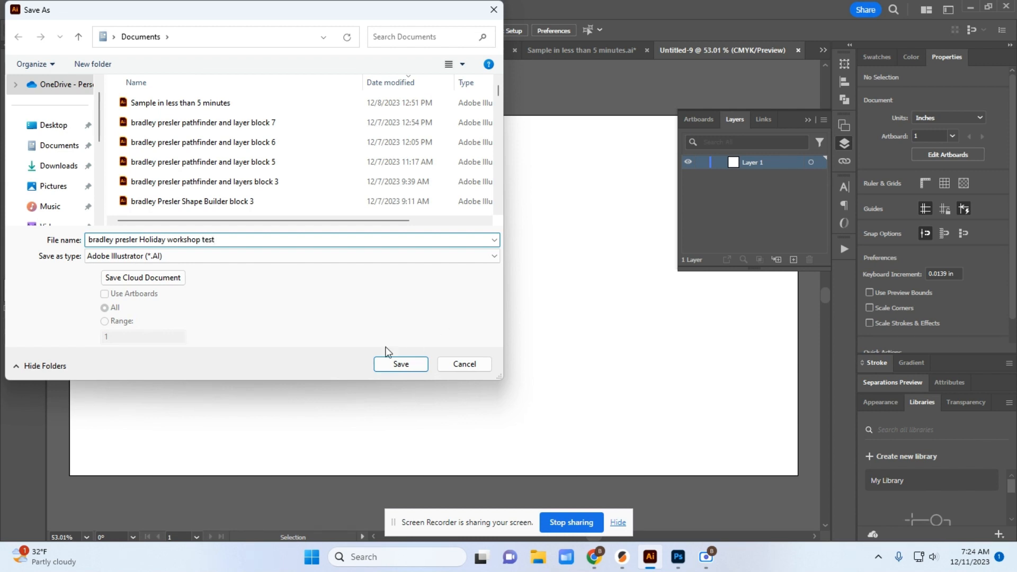
pyautogui.click(399, 365)
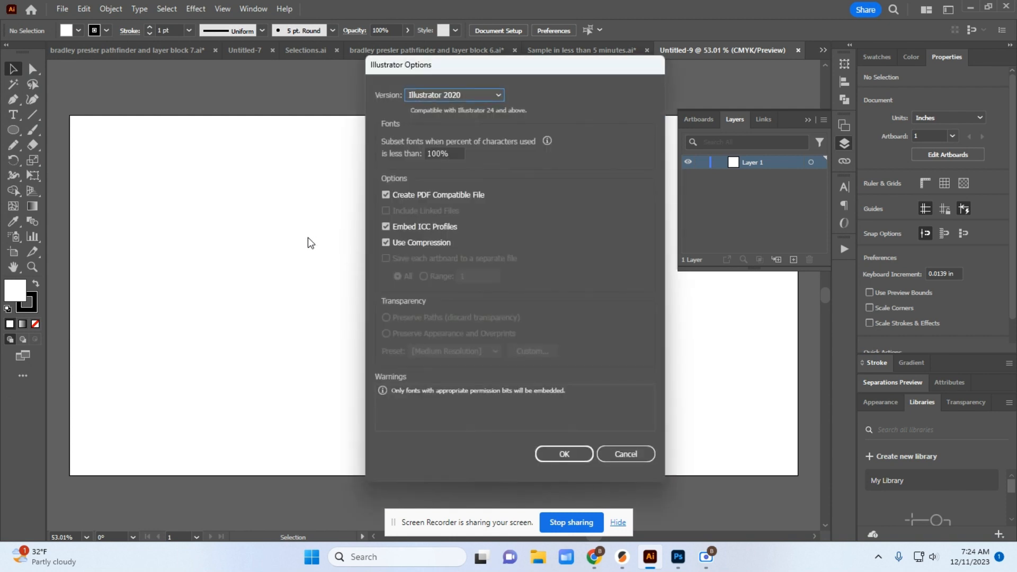
pyautogui.click(561, 455)
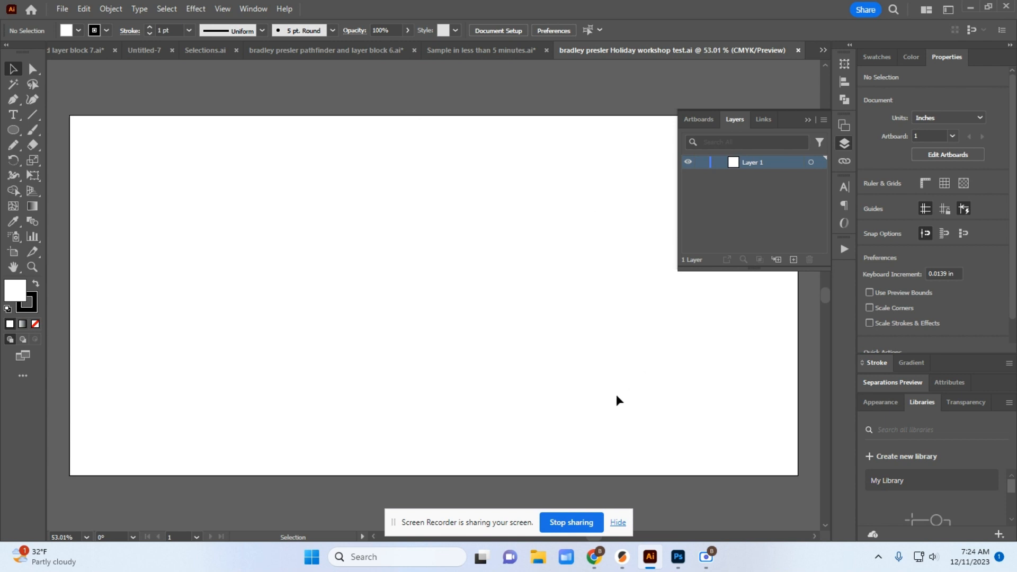
# - Switch to the Noun Project page in Chrome and search its icons for "robot"
pyautogui.moveTo(596, 565)
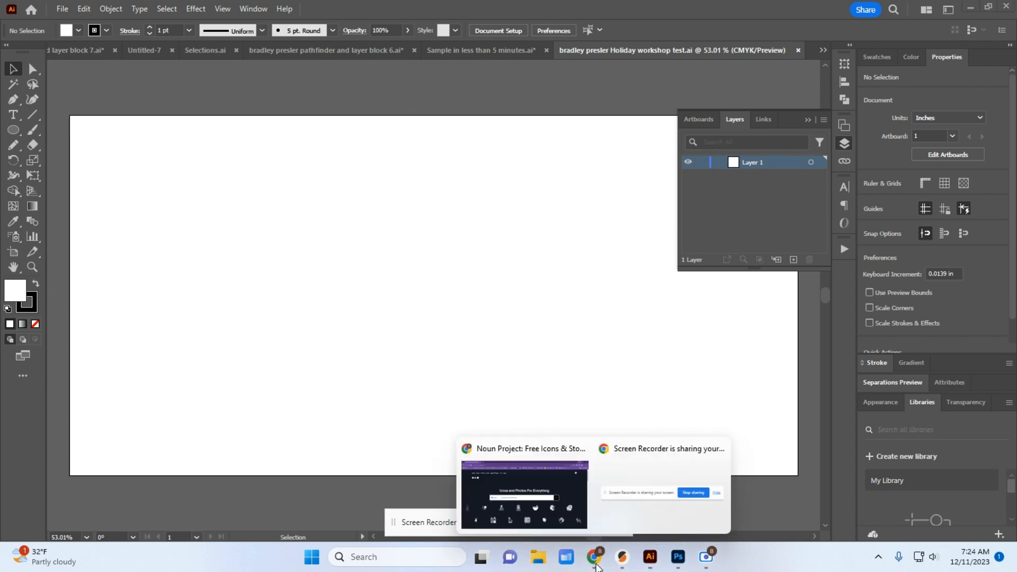
pyautogui.click(564, 497)
pyautogui.click(161, 34)
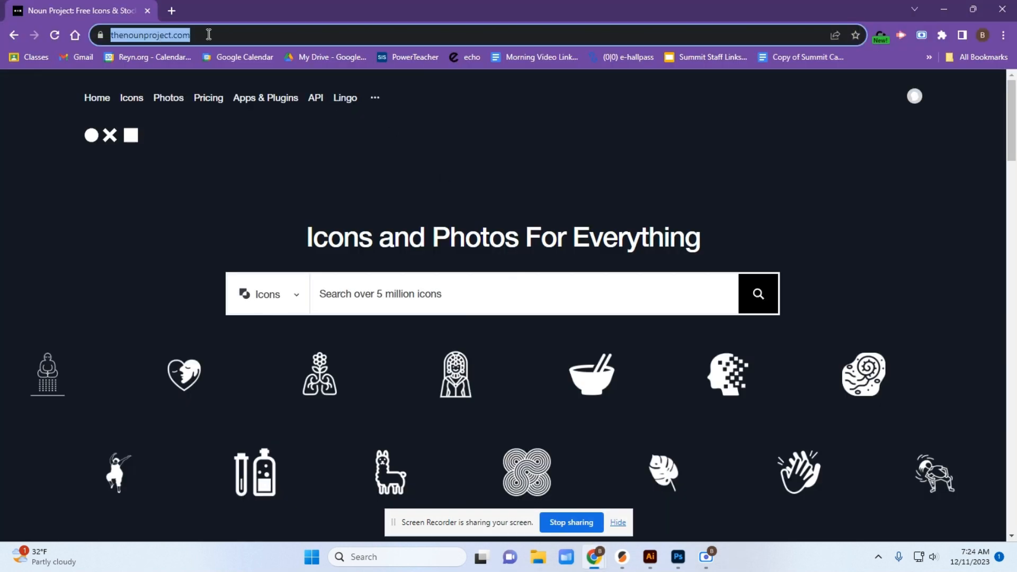
pyautogui.click(391, 295)
pyautogui.write('r')
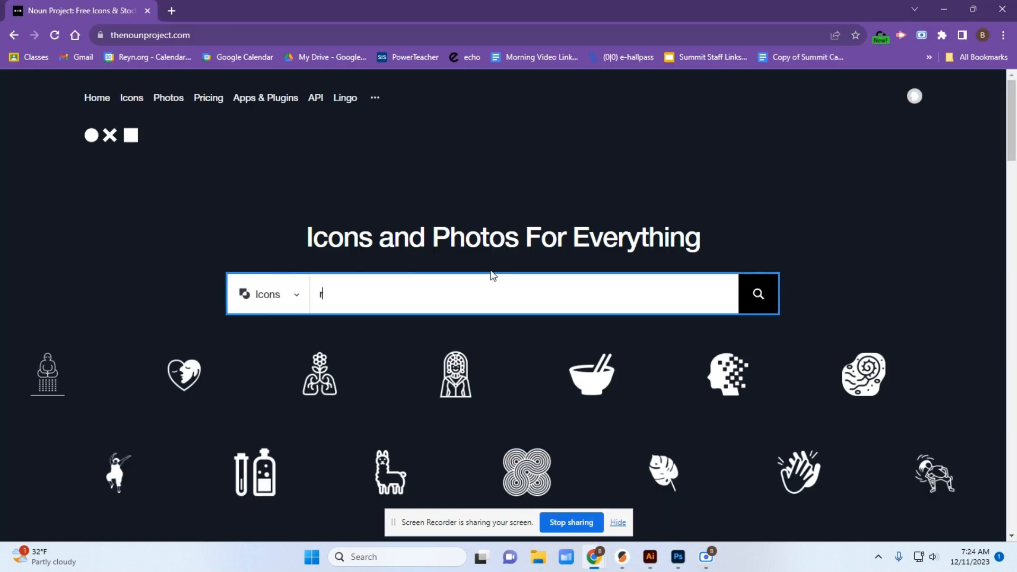
pyautogui.write('onbo')
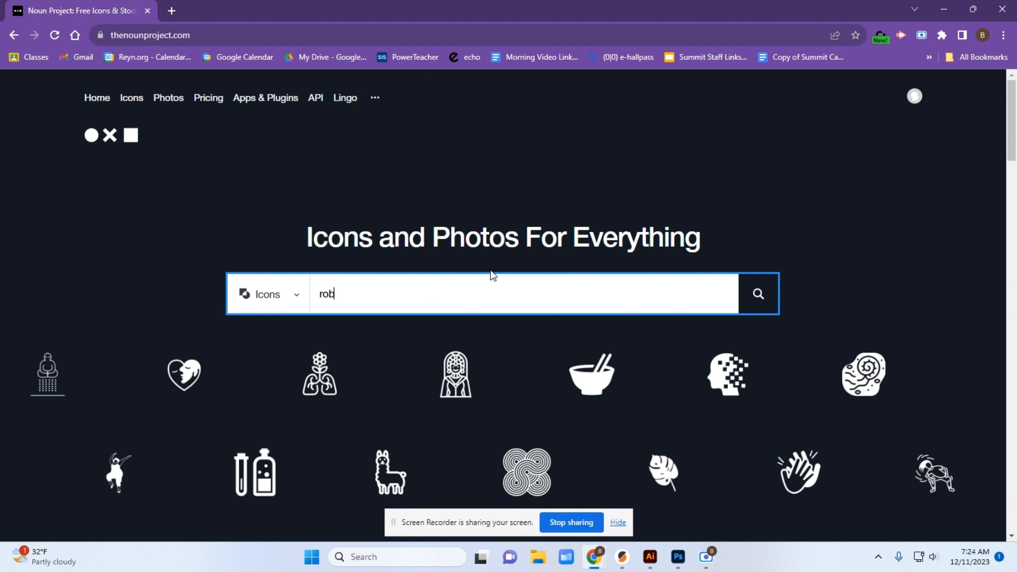
pyautogui.press('Return')
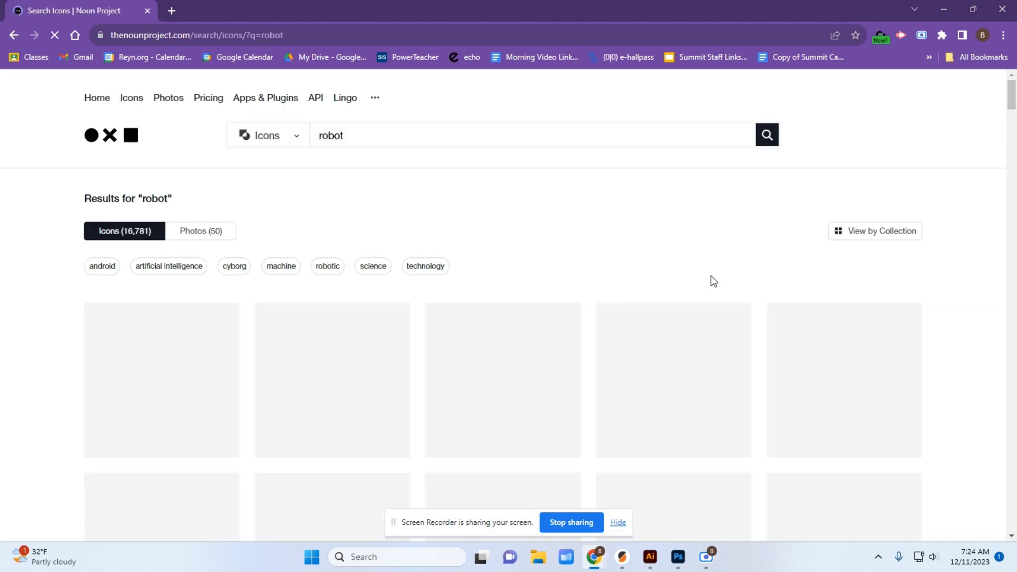
# - Open the smiling robot icon with the antenna and download it as a PNG with the free Basic Download option
pyautogui.click(575, 313)
pyautogui.click(777, 302)
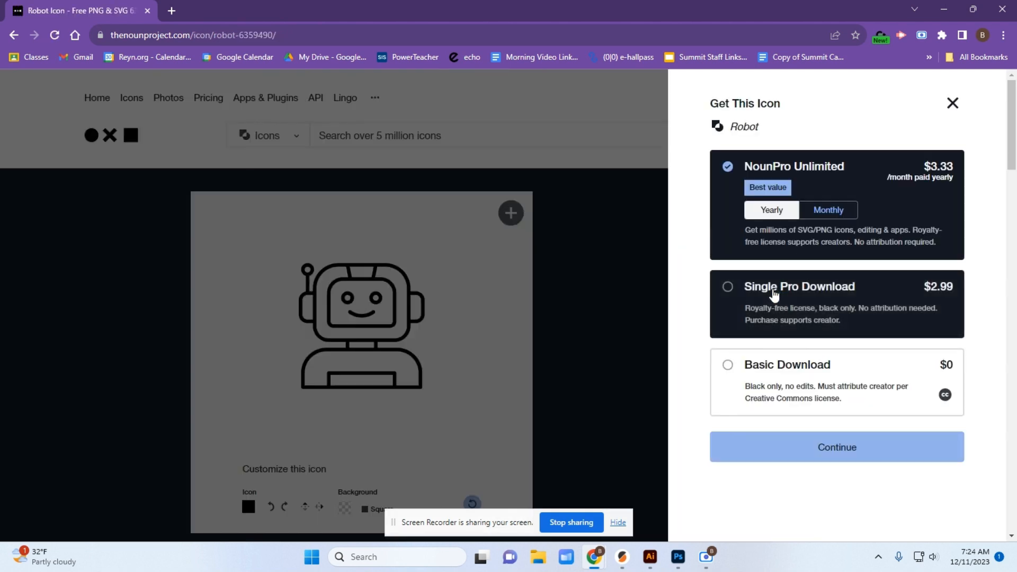
pyautogui.click(792, 378)
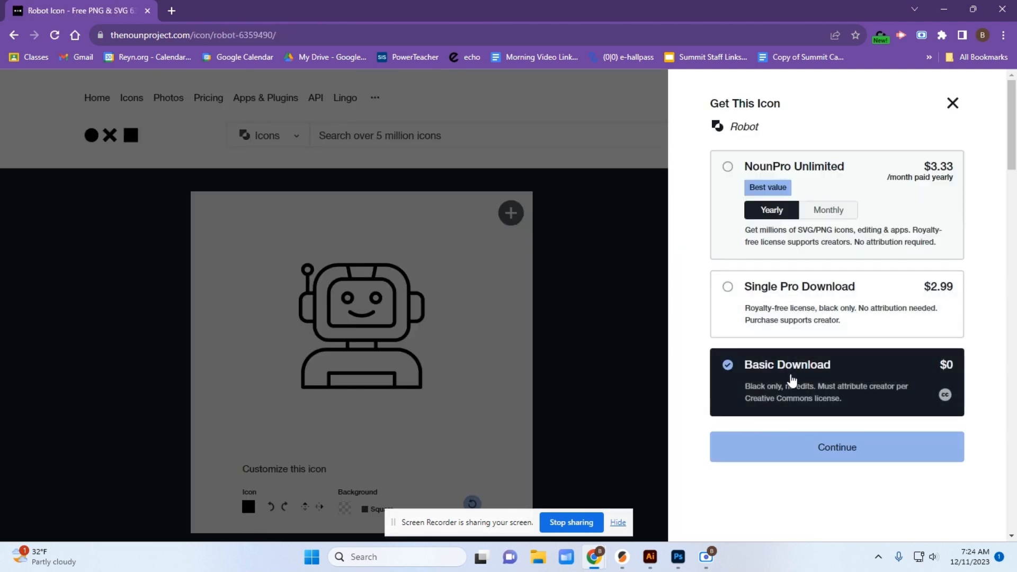
pyautogui.click(835, 448)
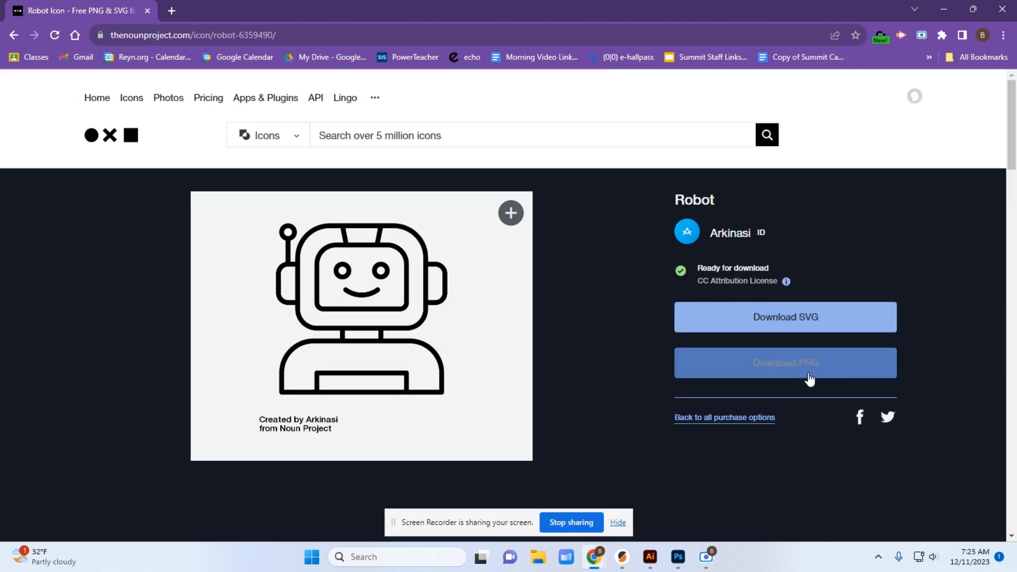
pyautogui.click(799, 362)
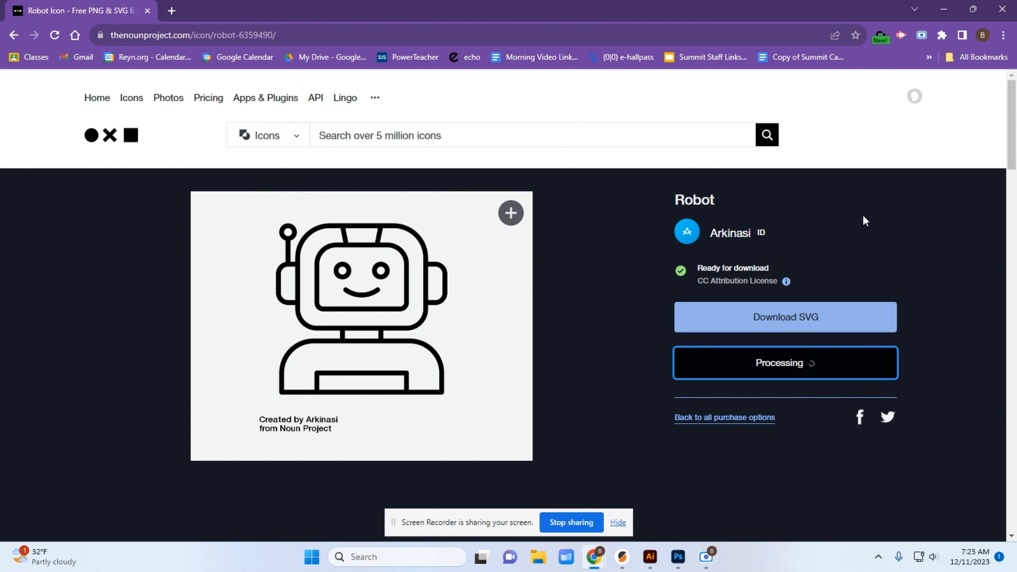
# - Move noun-robot-6359490 (1) from the Downloads folder to Documents in File Explorer and sort Documents by date modified, newest first
pyautogui.click(539, 559)
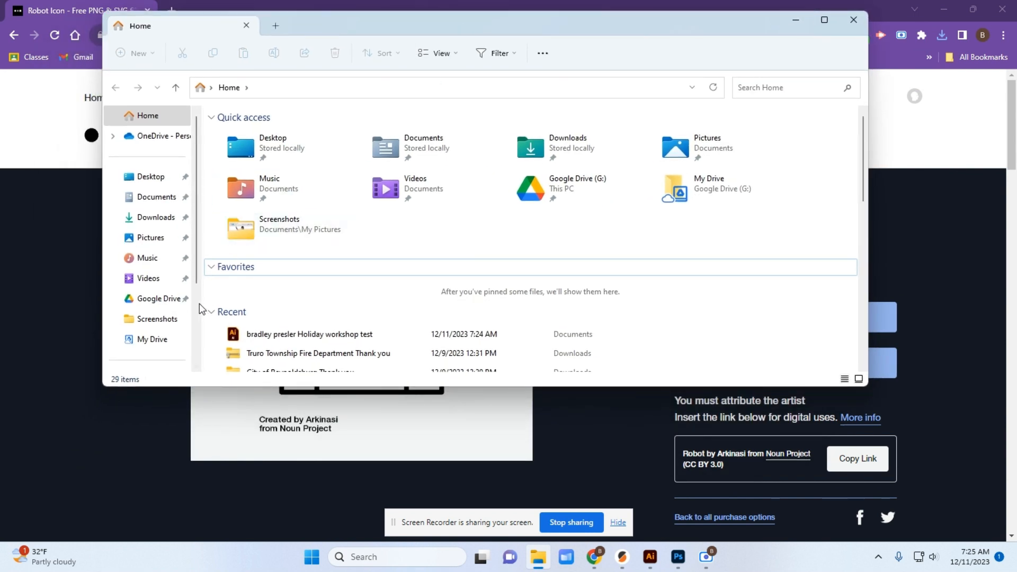
pyautogui.click(156, 215)
pyautogui.click(269, 154)
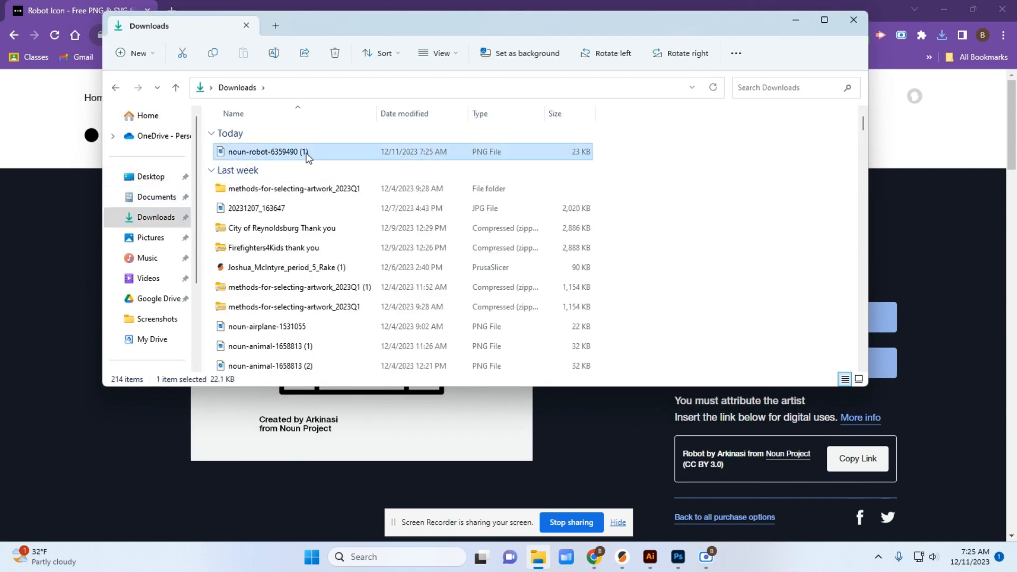
pyautogui.moveTo(293, 158); pyautogui.dragTo(142, 197)
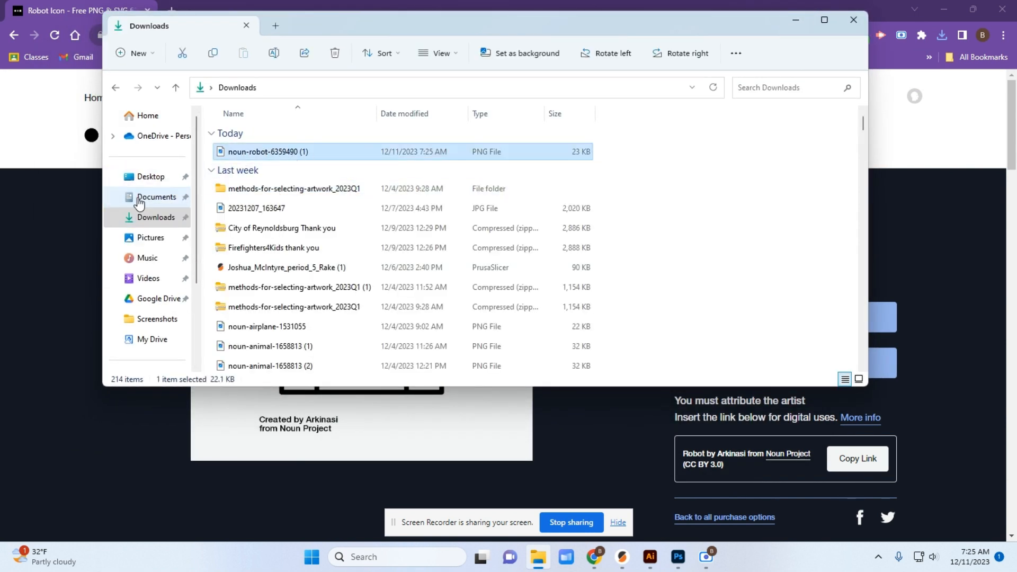
pyautogui.click(162, 199)
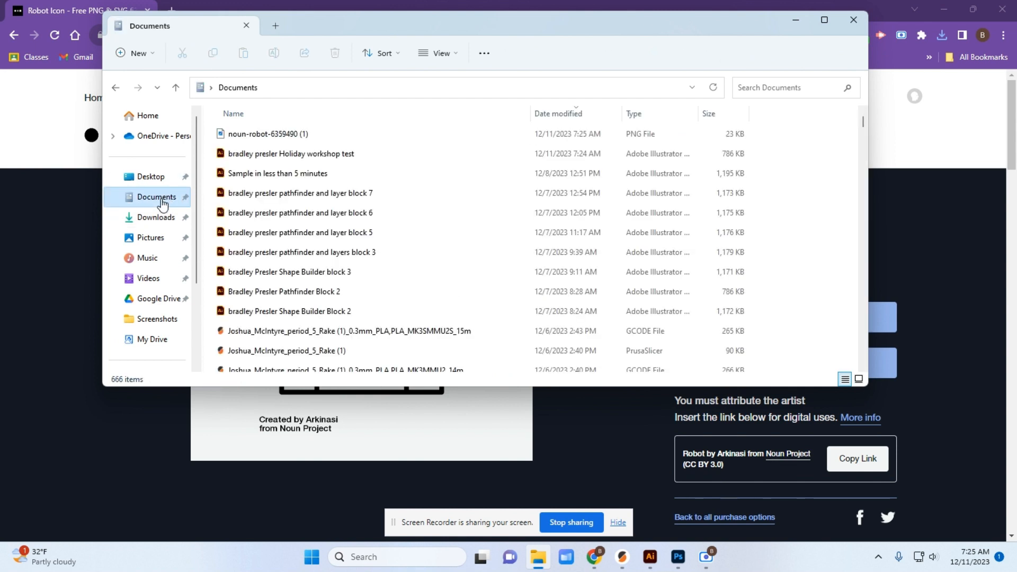
pyautogui.click(273, 135)
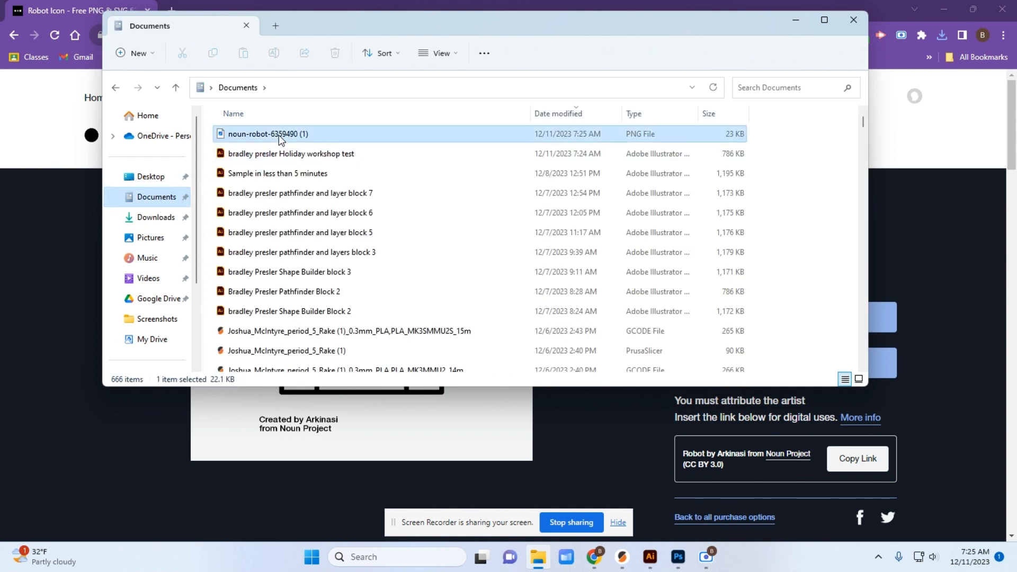
pyautogui.click(558, 116)
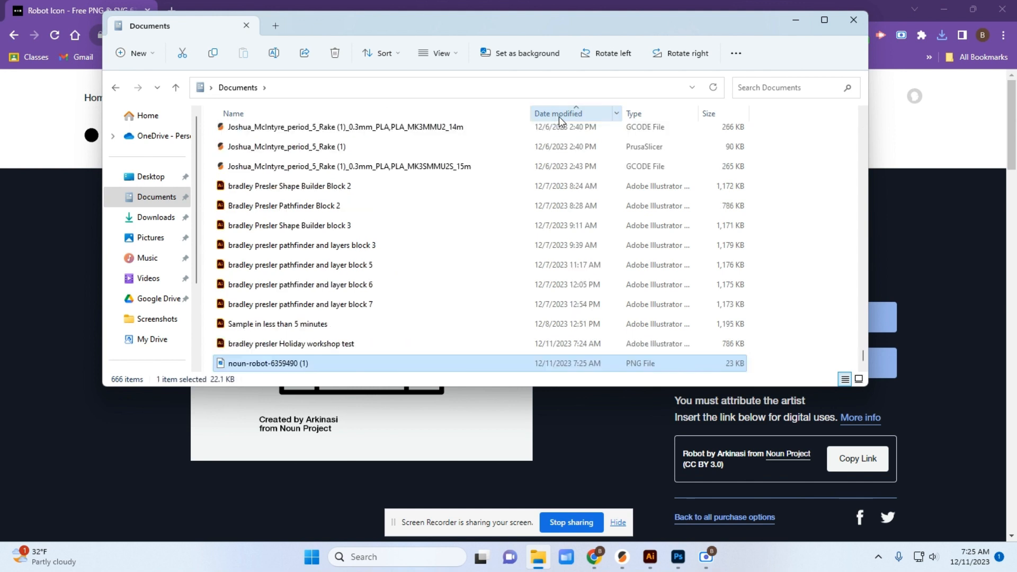
pyautogui.click(559, 115)
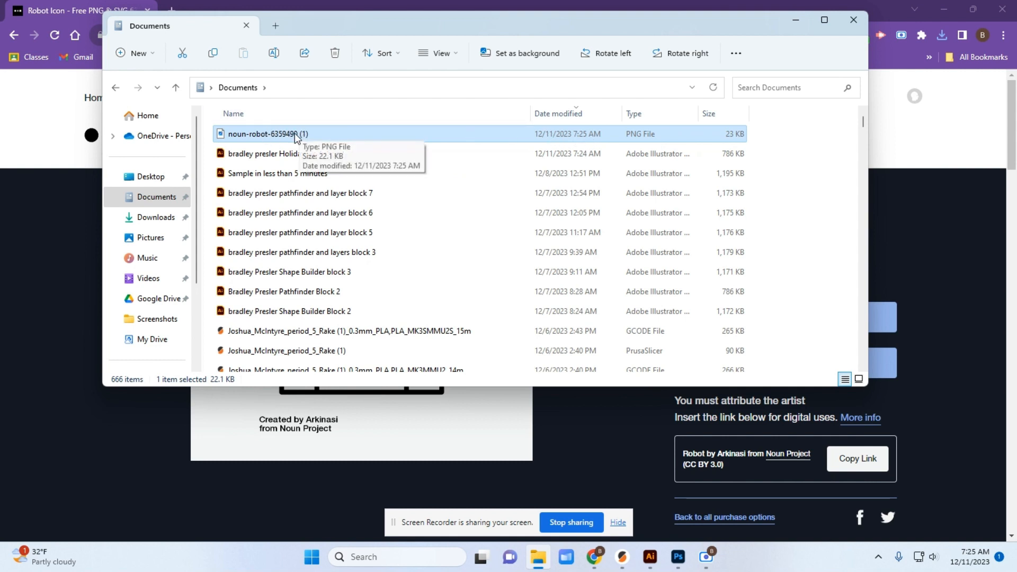
# - Switch back to Illustrator and place noun-robot-6359490 (1) at full size on the left part of the artboard
pyautogui.click(659, 559)
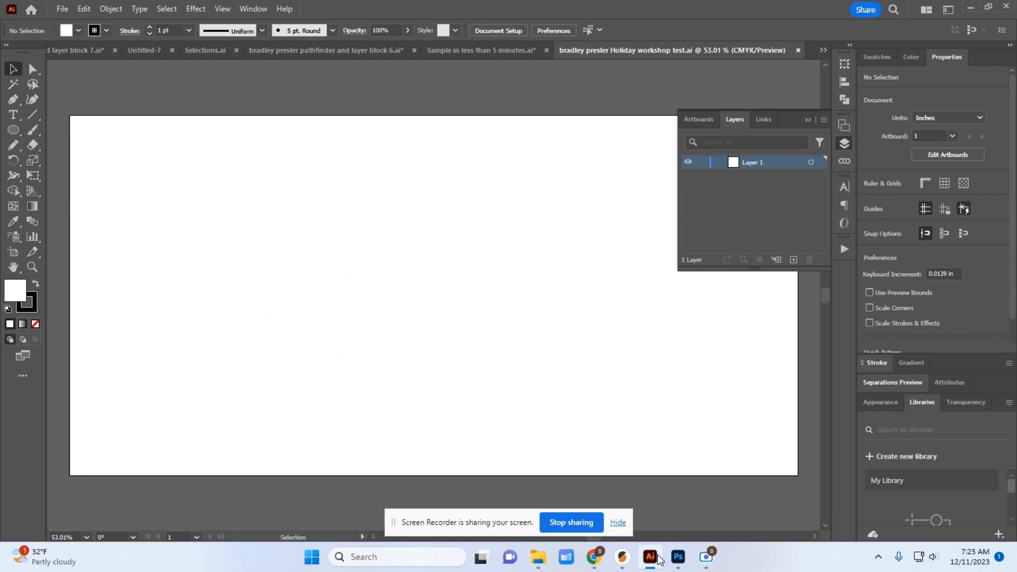
pyautogui.click(60, 9)
pyautogui.click(110, 235)
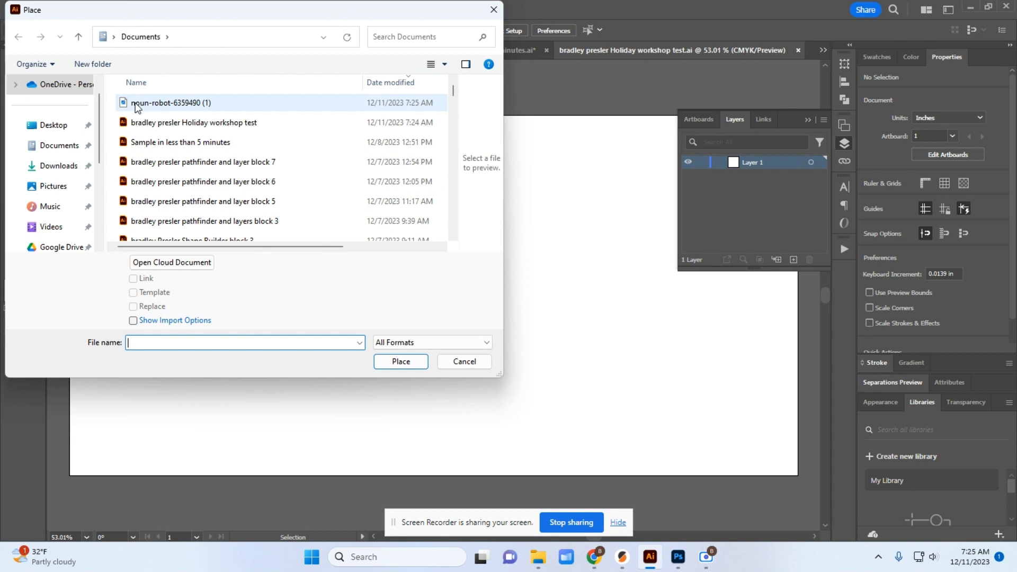
pyautogui.click(196, 104)
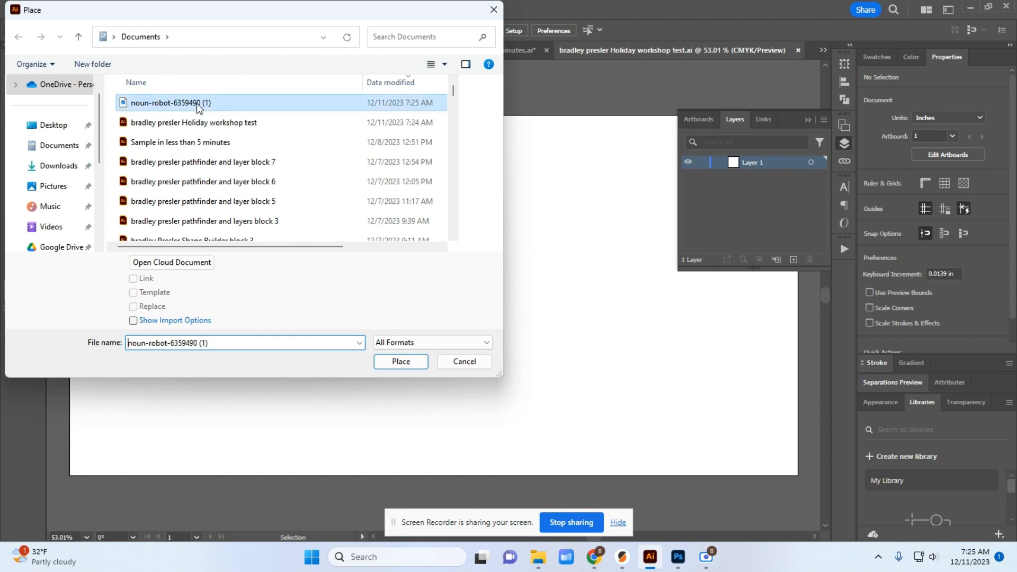
pyautogui.click(400, 363)
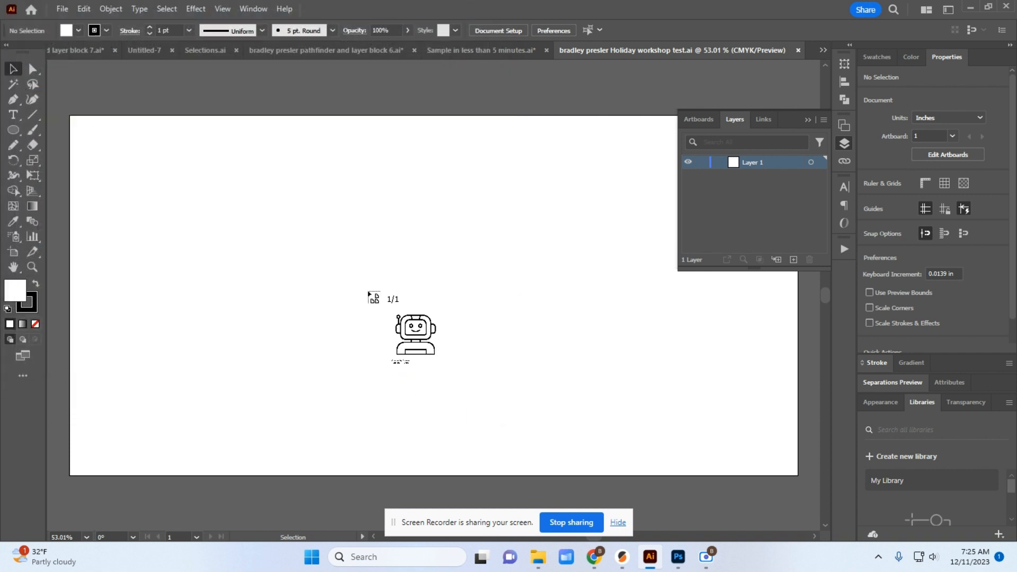
pyautogui.click(119, 143)
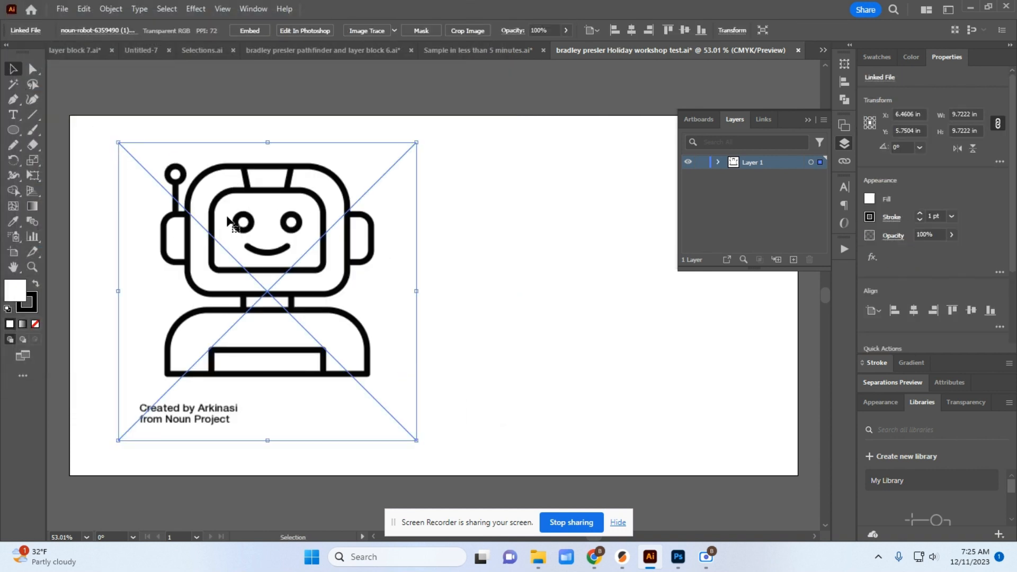
# - Embed the placed robot image and convert it to editable vector paths with Image Trace and Expand
pyautogui.click(251, 30)
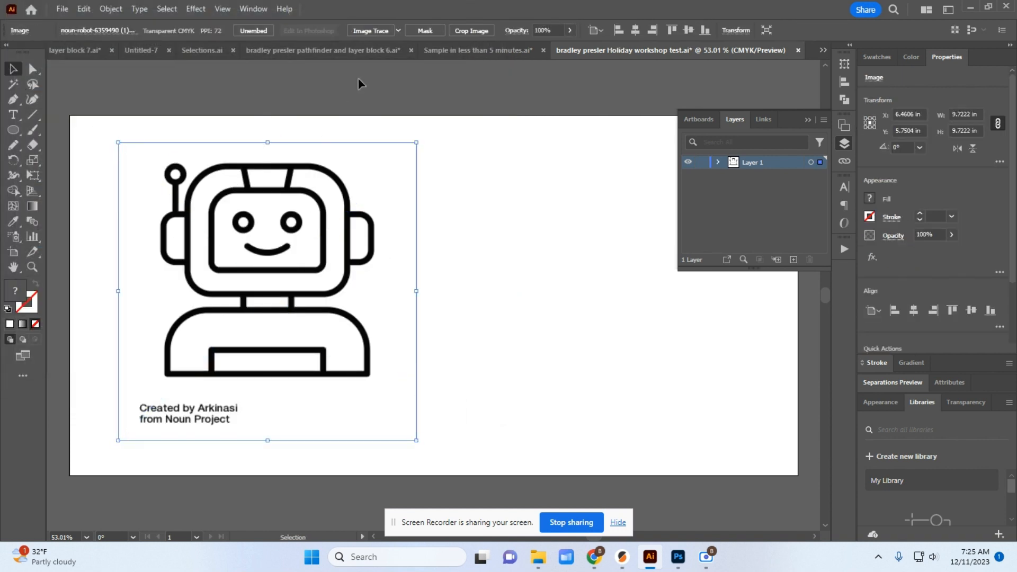
pyautogui.click(371, 31)
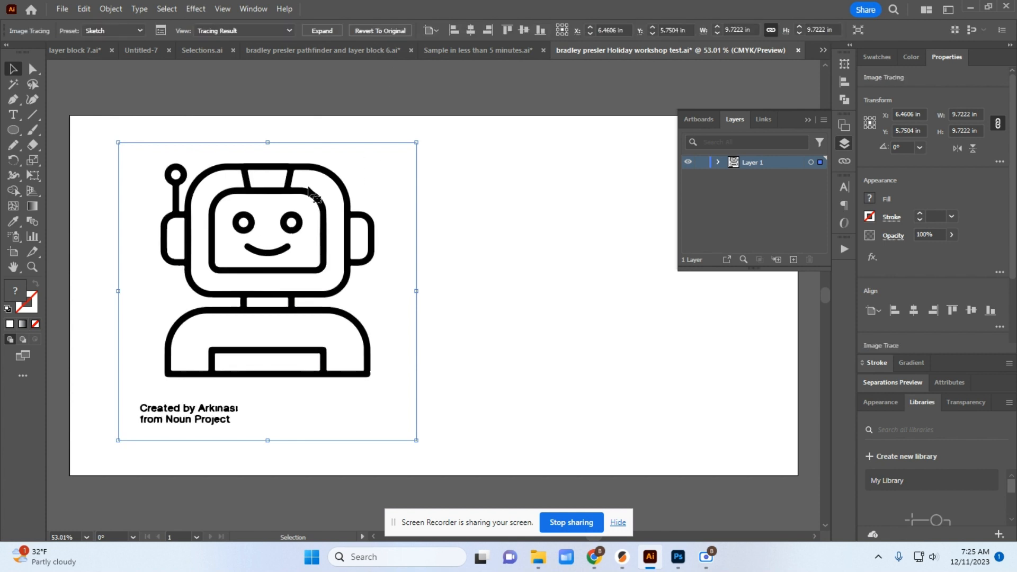
pyautogui.click(322, 30)
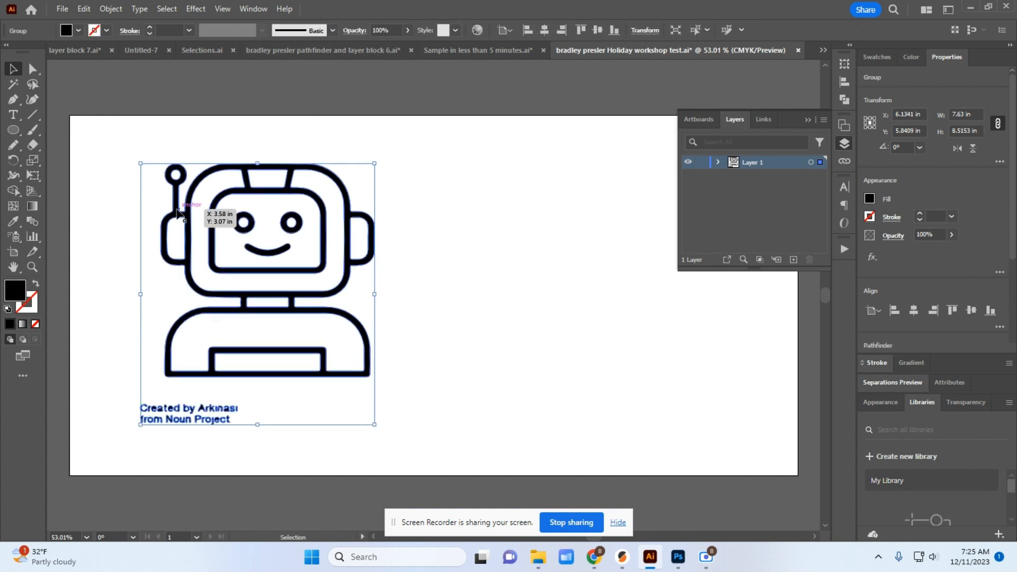
# - Move the traced robot group slightly right and up, to about X 6.56 in and Y 5.49 in
pyautogui.press('space')
pyautogui.moveTo(237, 295); pyautogui.dragTo(276, 389)
pyautogui.moveTo(288, 281)
pyautogui.mouseDown()
pyautogui.moveTo(255, 103)
pyautogui.moveTo(275, 104)
pyautogui.moveTo(301, 291)
pyautogui.moveTo(303, 282)
pyautogui.mouseUp()
pyautogui.press('space')
pyautogui.moveTo(287, 210); pyautogui.dragTo(283, 162)
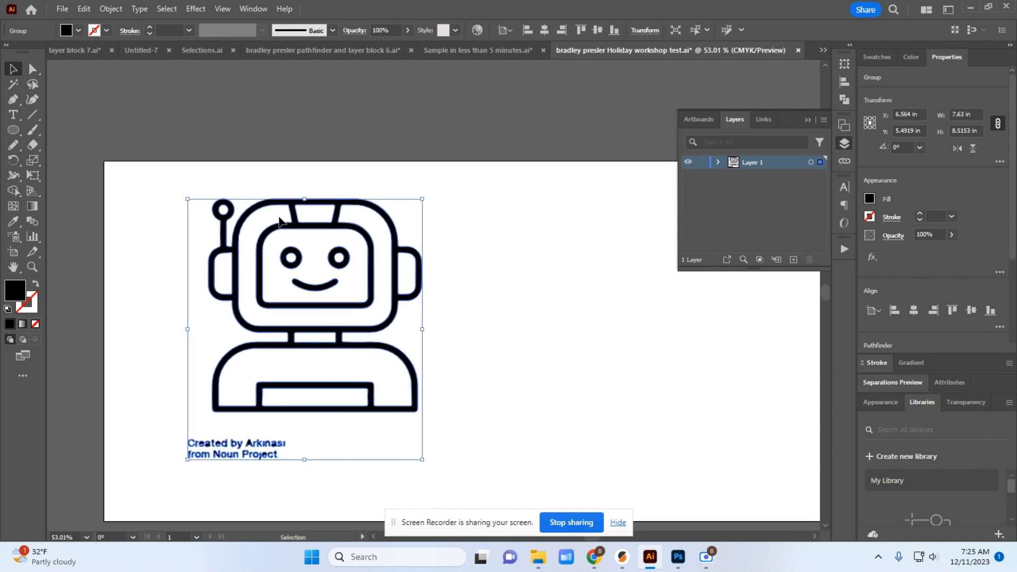
# - Ungroup the traced robot artwork and delete the "Created by" attribution text beneath it
pyautogui.rightClick(275, 216)
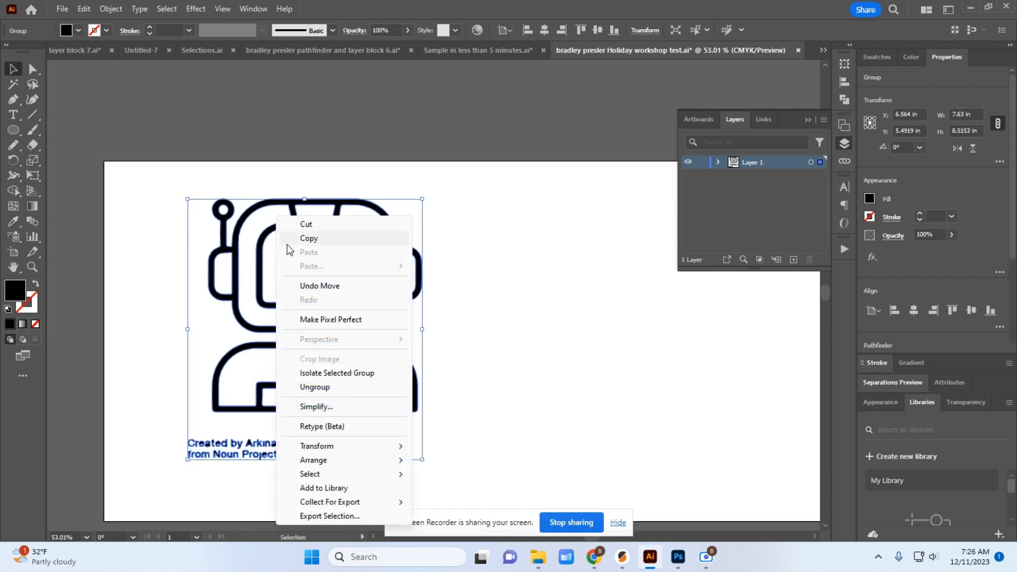
pyautogui.click(314, 387)
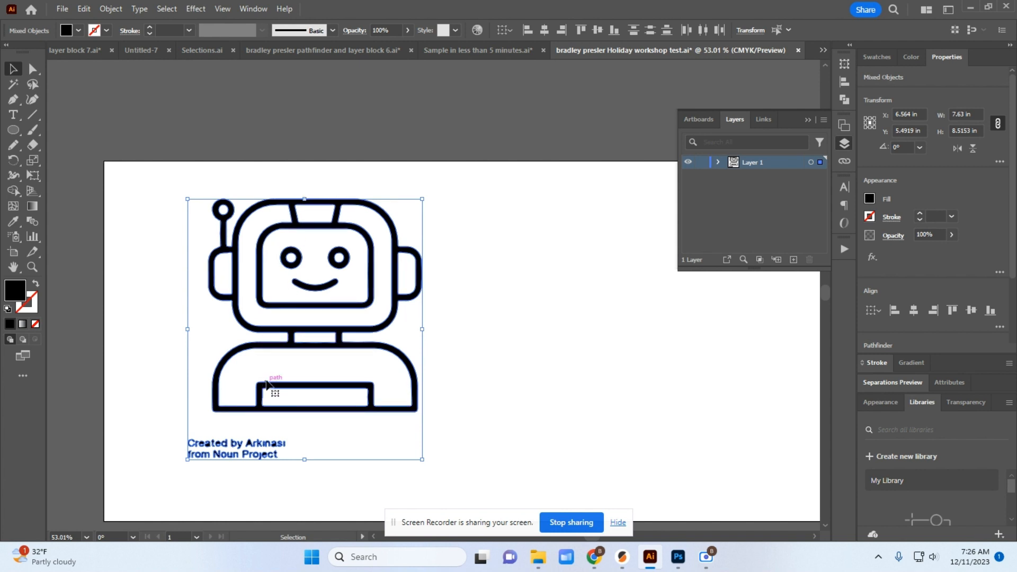
pyautogui.click(161, 409)
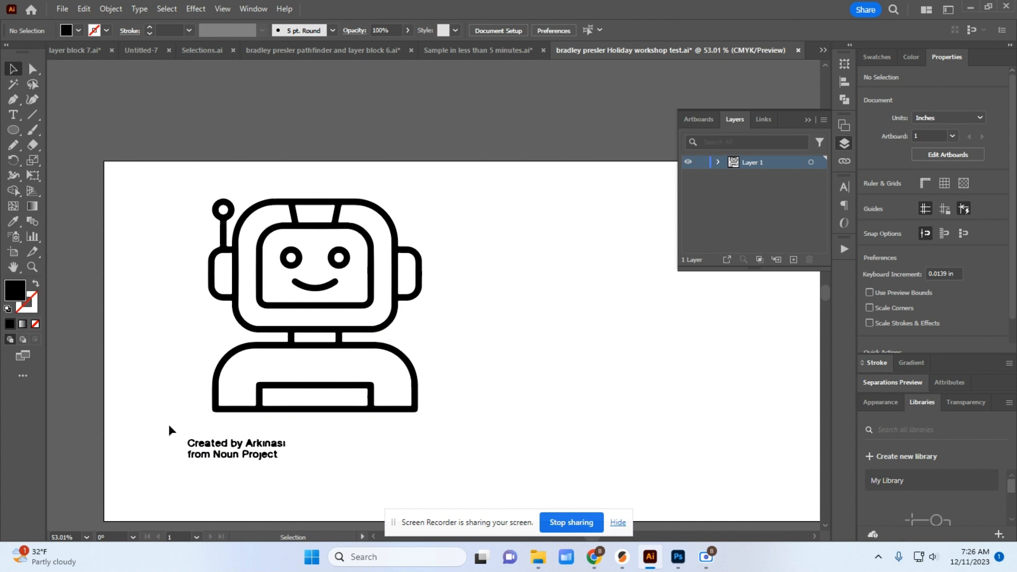
pyautogui.moveTo(169, 424); pyautogui.dragTo(320, 473)
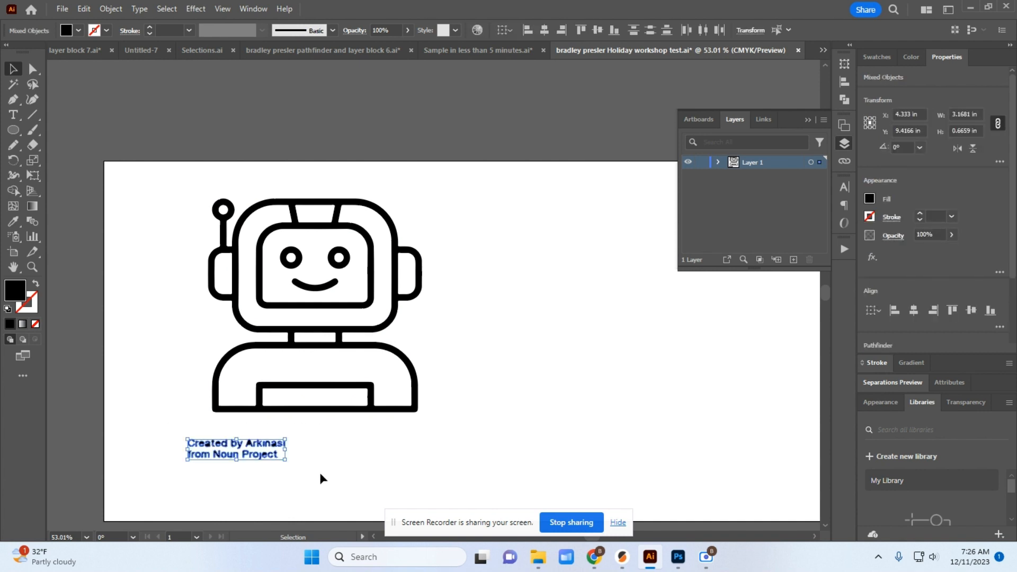
pyautogui.press('Delete')
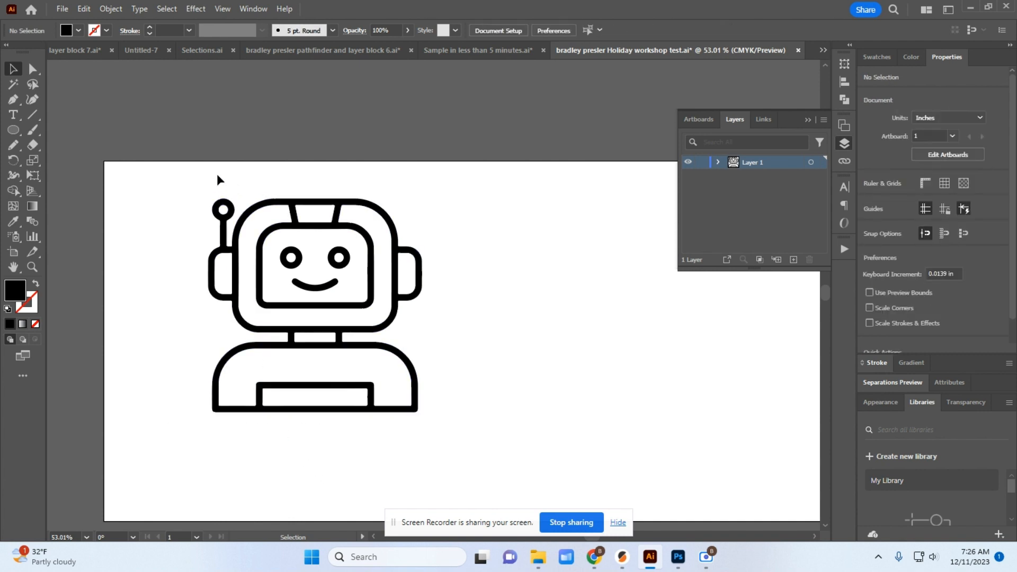
# - Give all the robot paths a 0.01 pt stroke and set their fill to None
pyautogui.moveTo(177, 172); pyautogui.dragTo(479, 446)
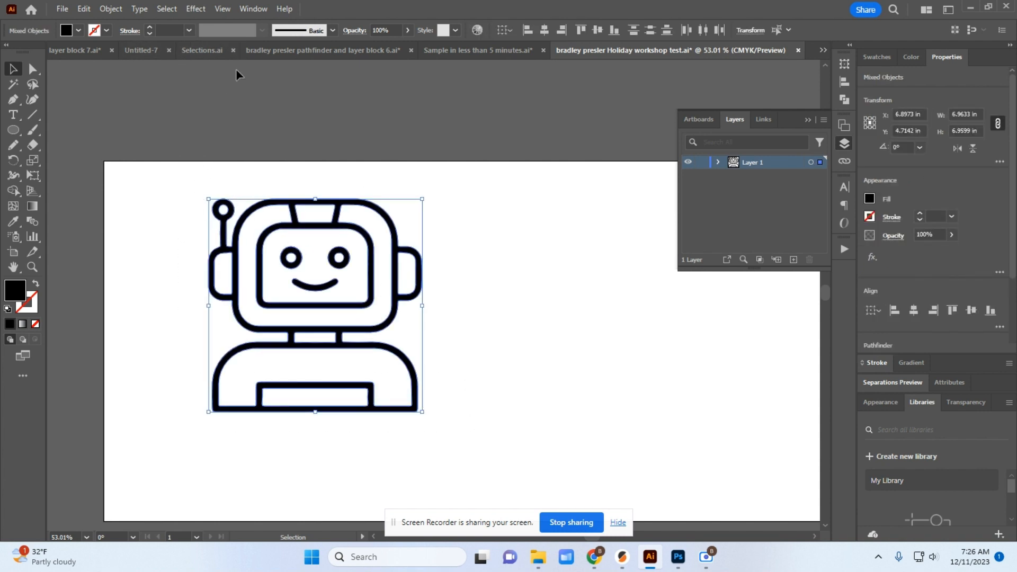
pyautogui.click(171, 31)
pyautogui.write('.01')
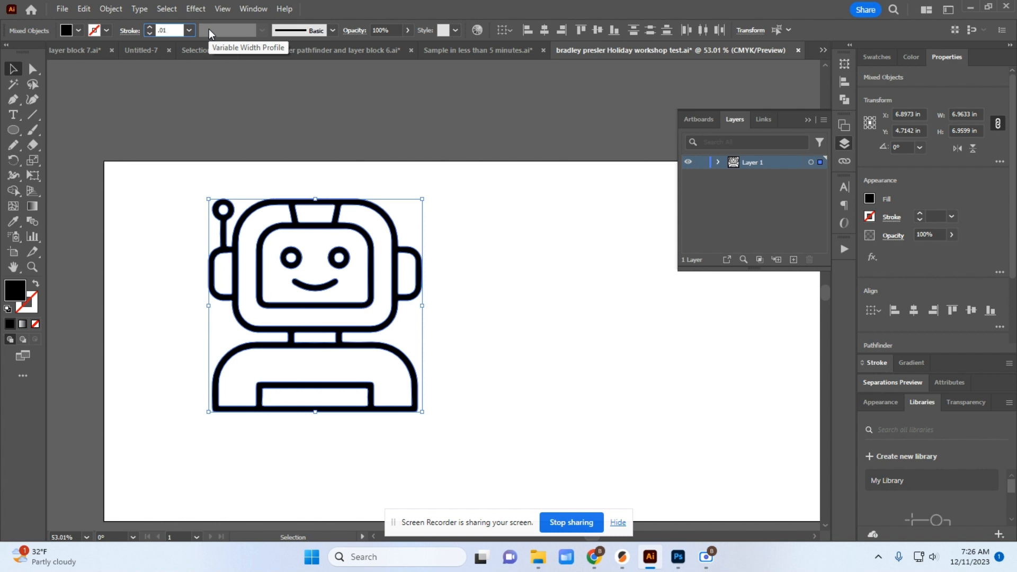
pyautogui.press('Return')
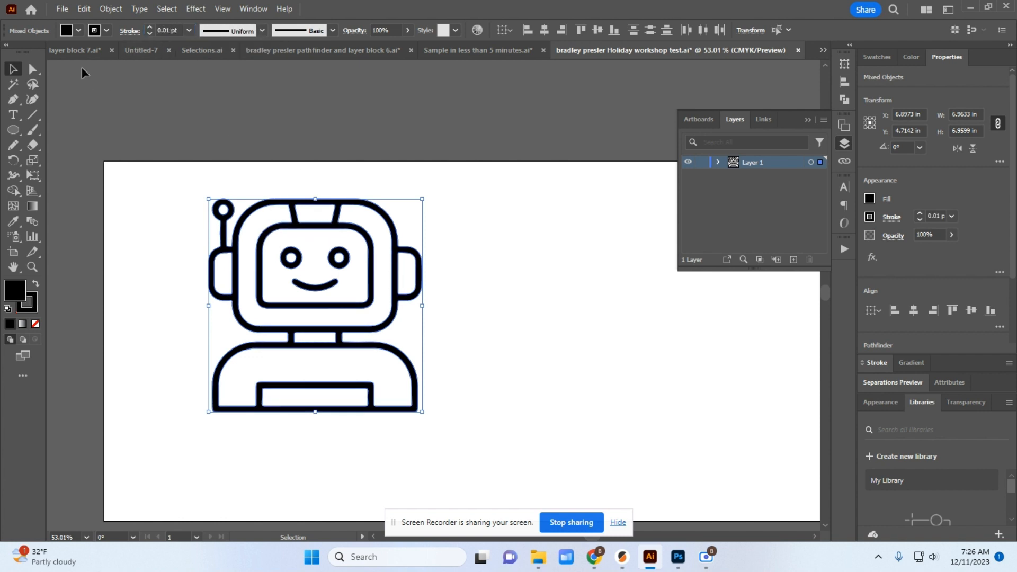
pyautogui.click(78, 32)
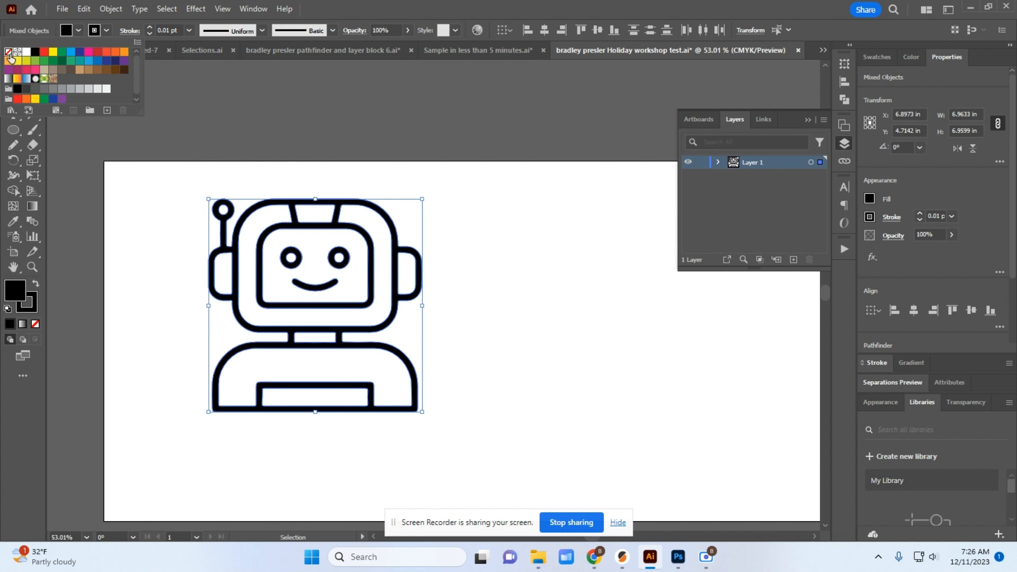
pyautogui.click(8, 52)
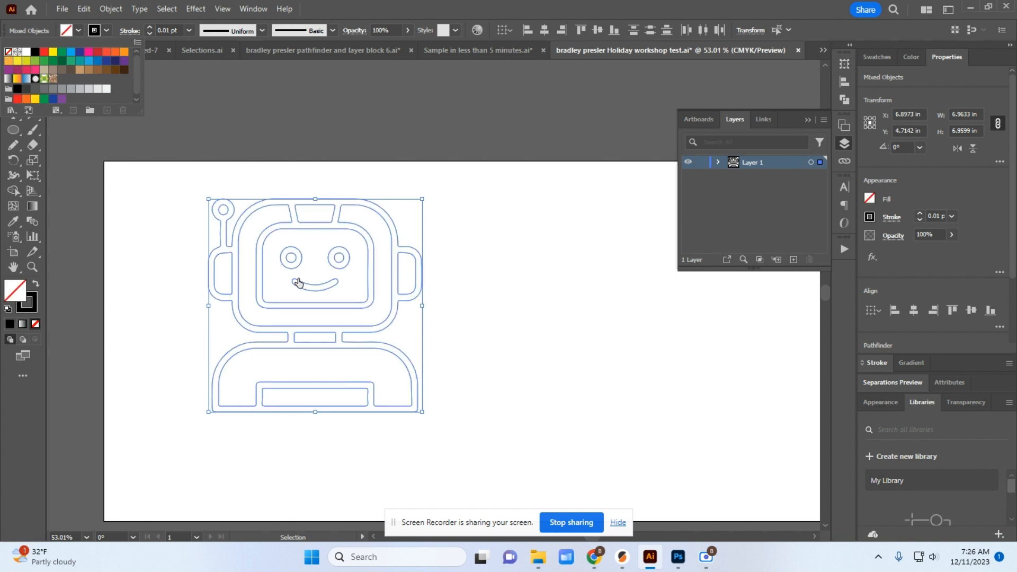
# - Rename Layer 1 as Vector Draw Layer
pyautogui.click(747, 165)
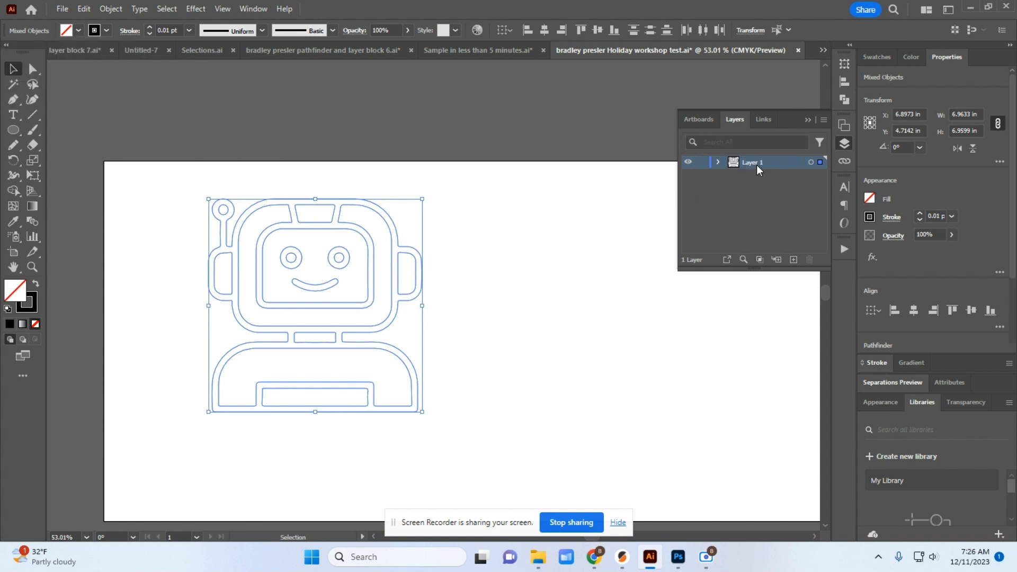
pyautogui.doubleClick(757, 165)
pyautogui.write('Vectoir')
pyautogui.press('BackSpace')
pyautogui.press('BackSpace')
pyautogui.press('BackSpace')
pyautogui.write('or Draw Layer')
pyautogui.press('Return')
# - Add a new layer above the robot's layer and name it Vector Cut
pyautogui.click(793, 260)
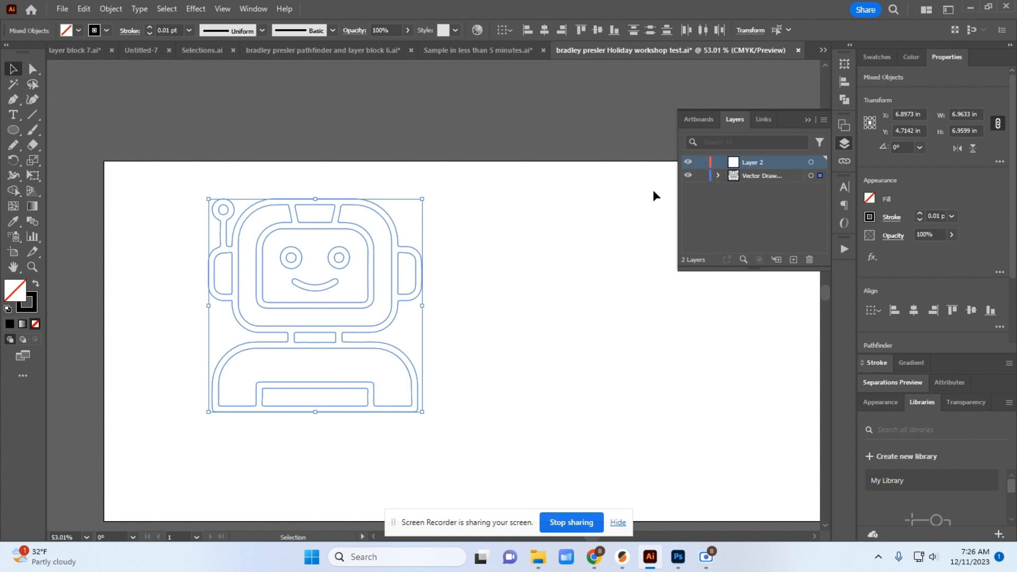
pyautogui.click(811, 163)
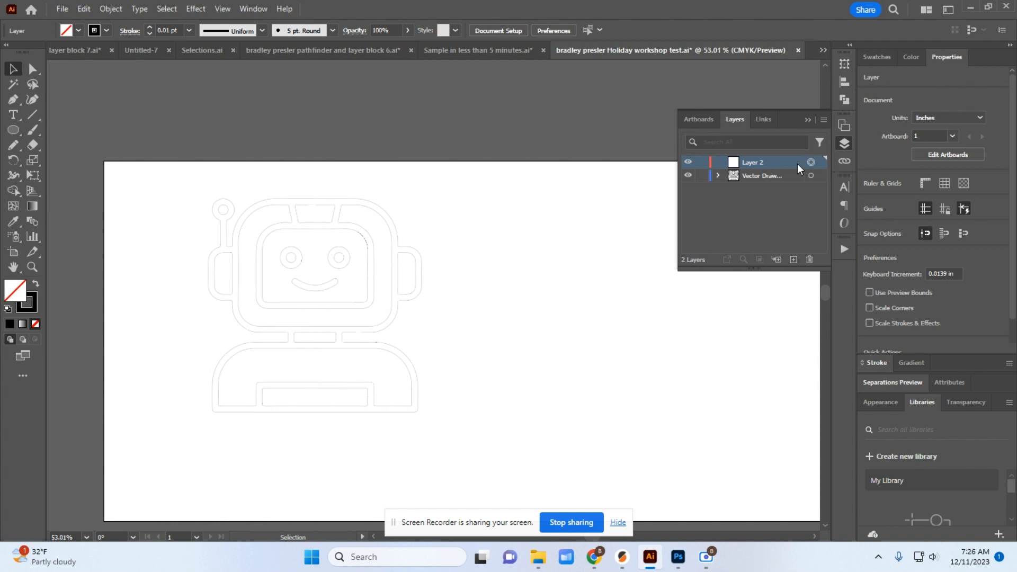
pyautogui.doubleClick(755, 163)
pyautogui.write('Vector Cut')
pyautogui.click(755, 219)
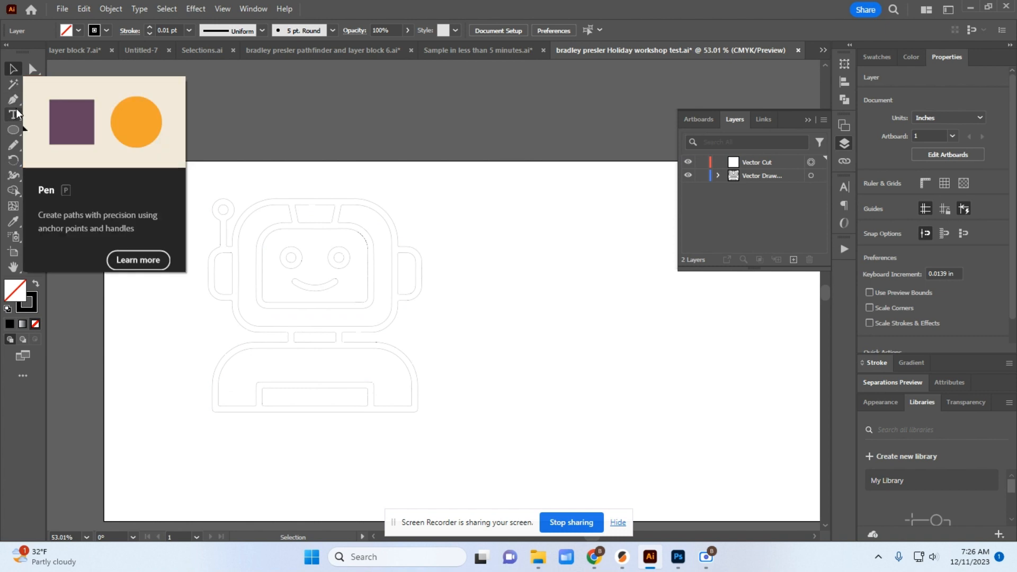
# - Draw a closed freehand outline around the whole robot with the Pencil tool, about 7.95 by 8.01 in, on the Vector Cut layer
pyautogui.click(13, 147)
pyautogui.click(13, 149)
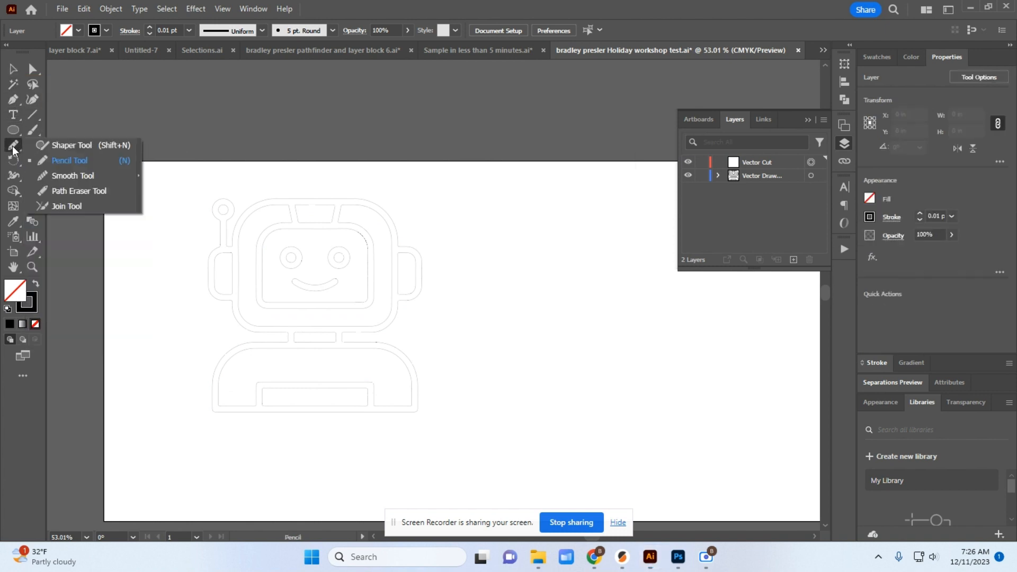
pyautogui.click(63, 161)
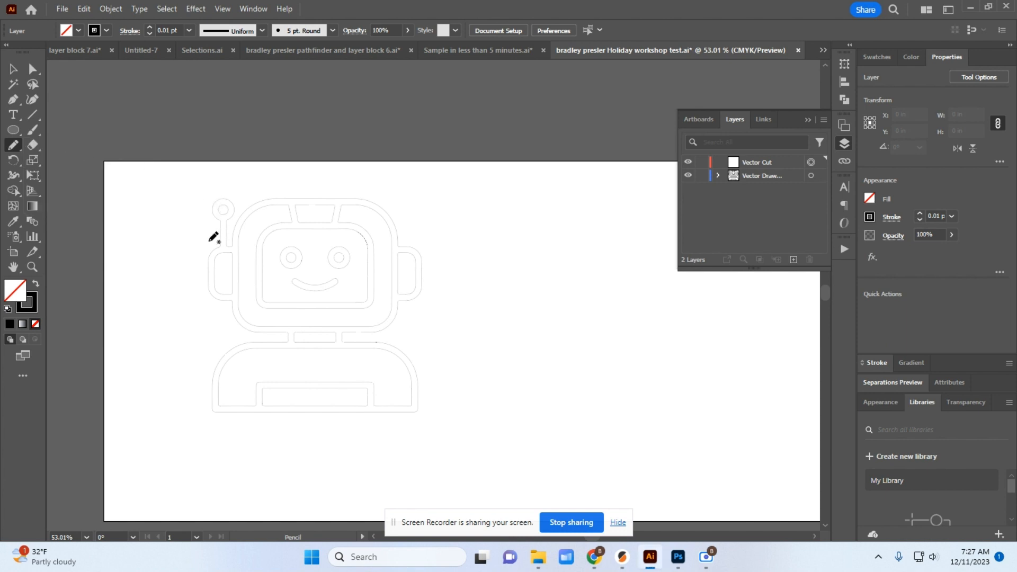
pyautogui.moveTo(206, 241)
pyautogui.mouseDown()
pyautogui.moveTo(211, 192)
pyautogui.moveTo(227, 187)
pyautogui.moveTo(378, 189)
pyautogui.moveTo(397, 199)
pyautogui.moveTo(434, 245)
pyautogui.moveTo(433, 303)
pyautogui.moveTo(415, 335)
pyautogui.moveTo(432, 381)
pyautogui.moveTo(428, 426)
pyautogui.moveTo(326, 432)
pyautogui.moveTo(198, 415)
pyautogui.moveTo(203, 374)
pyautogui.moveTo(230, 329)
pyautogui.moveTo(199, 289)
pyautogui.moveTo(208, 226)
pyautogui.mouseUp()
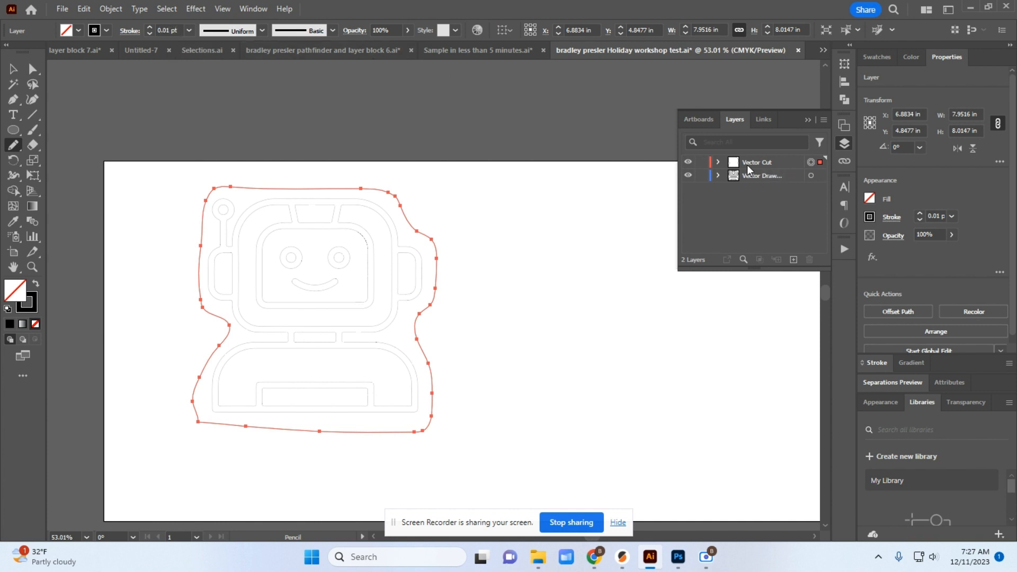
# - Toggle the visibility of the Vector Cut and Vector Draw layers to check which paths each one holds
pyautogui.click(689, 165)
pyautogui.click(689, 164)
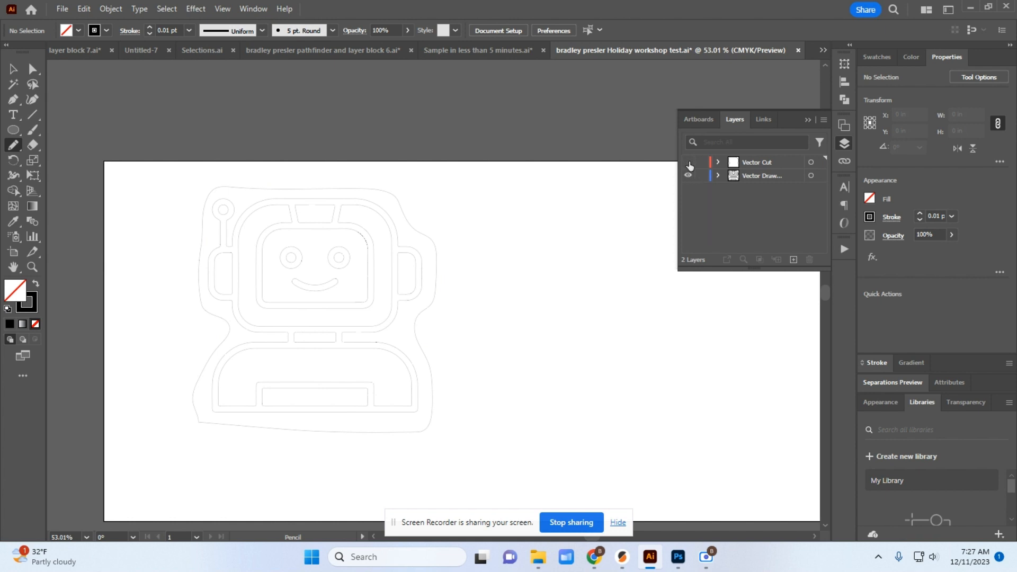
pyautogui.click(688, 165)
pyautogui.click(689, 175)
pyautogui.click(688, 175)
pyautogui.click(689, 163)
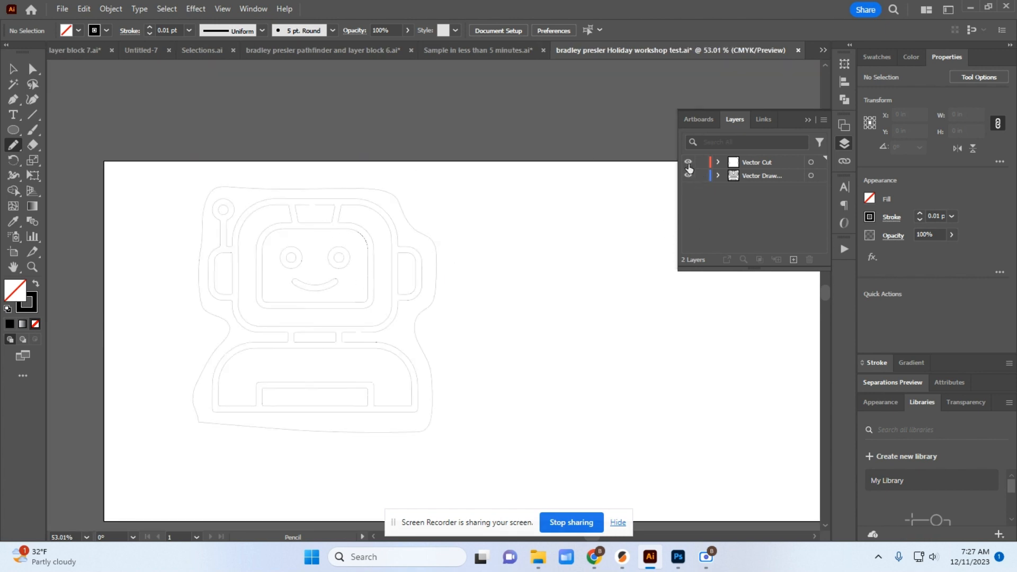